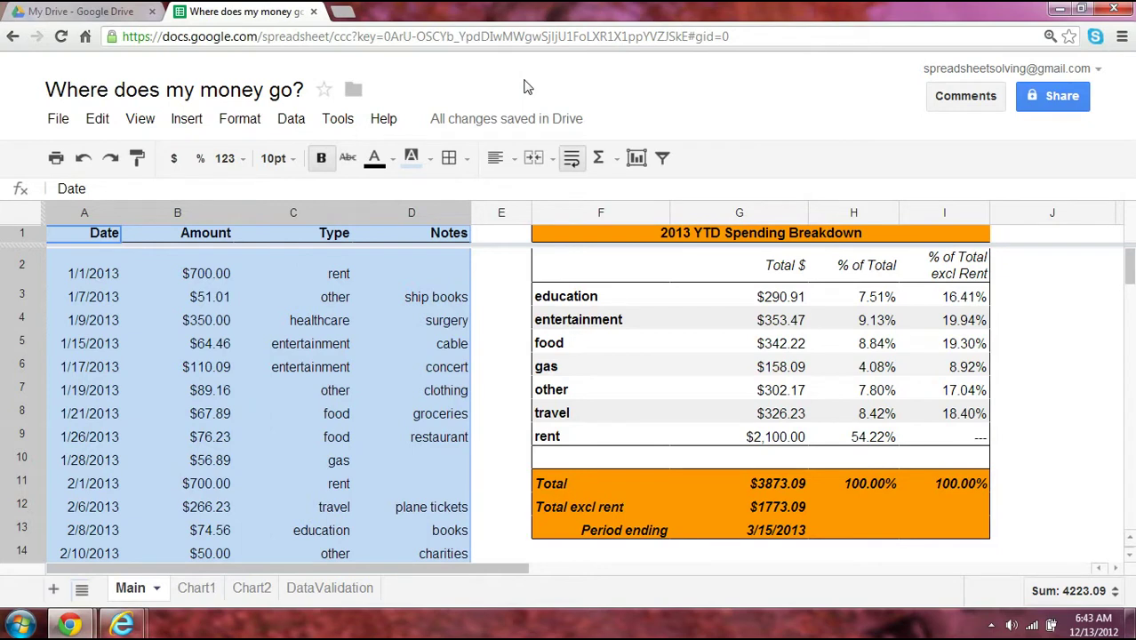
Step: Select the log's Date through Notes columns, then the first expense date 1/1/2013
left_click(432, 269)
left_click(497, 266)
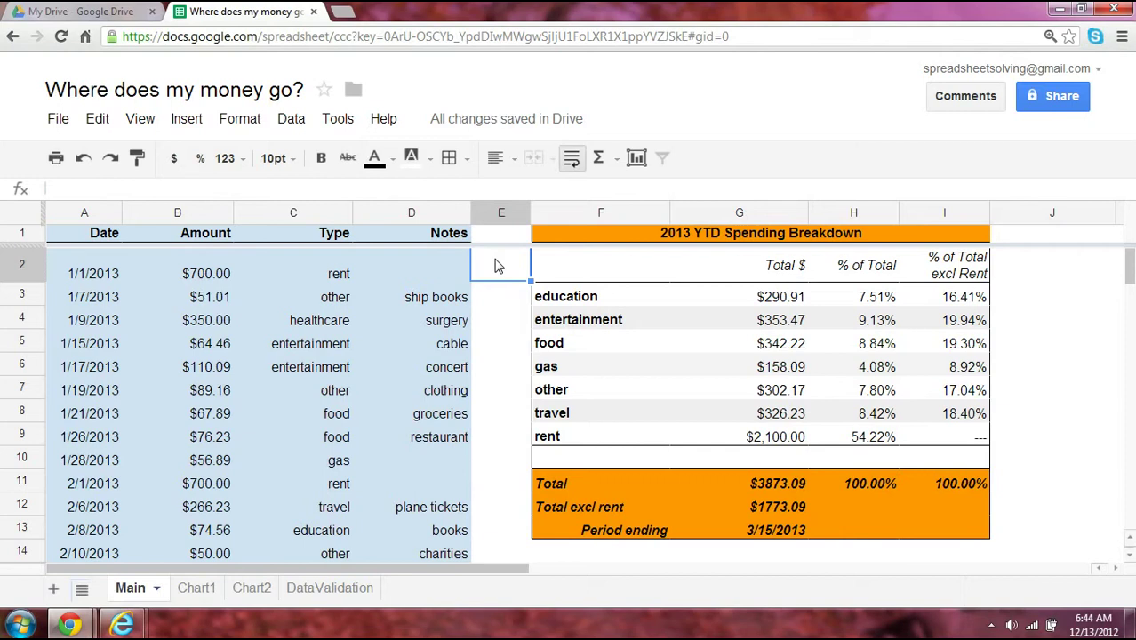
left_click(81, 213)
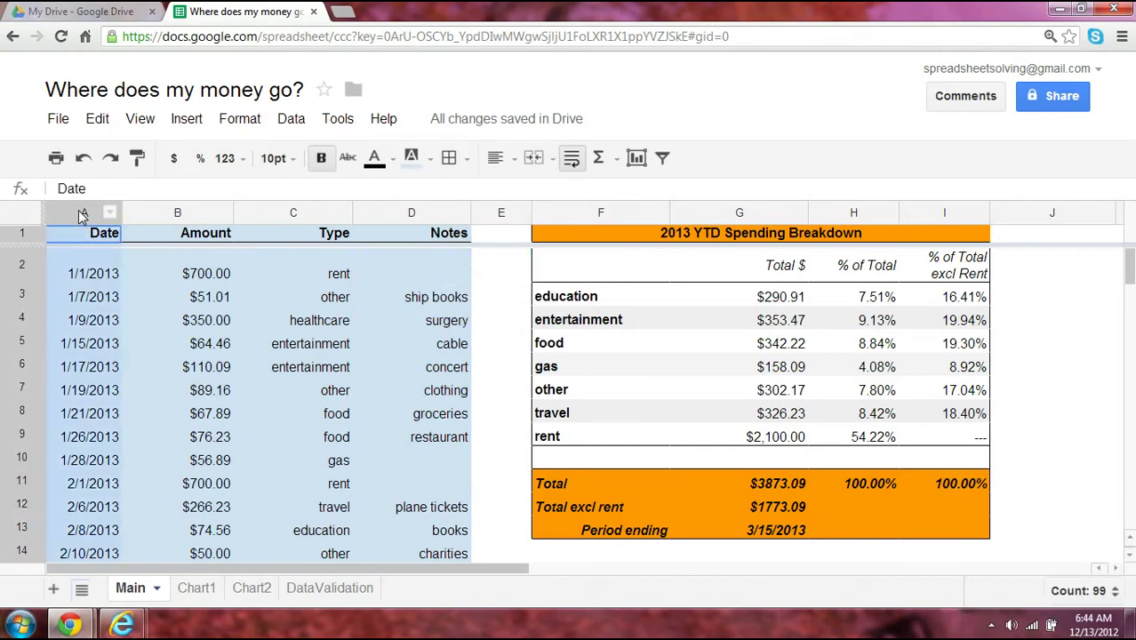
left_click_drag(82, 213, 384, 213)
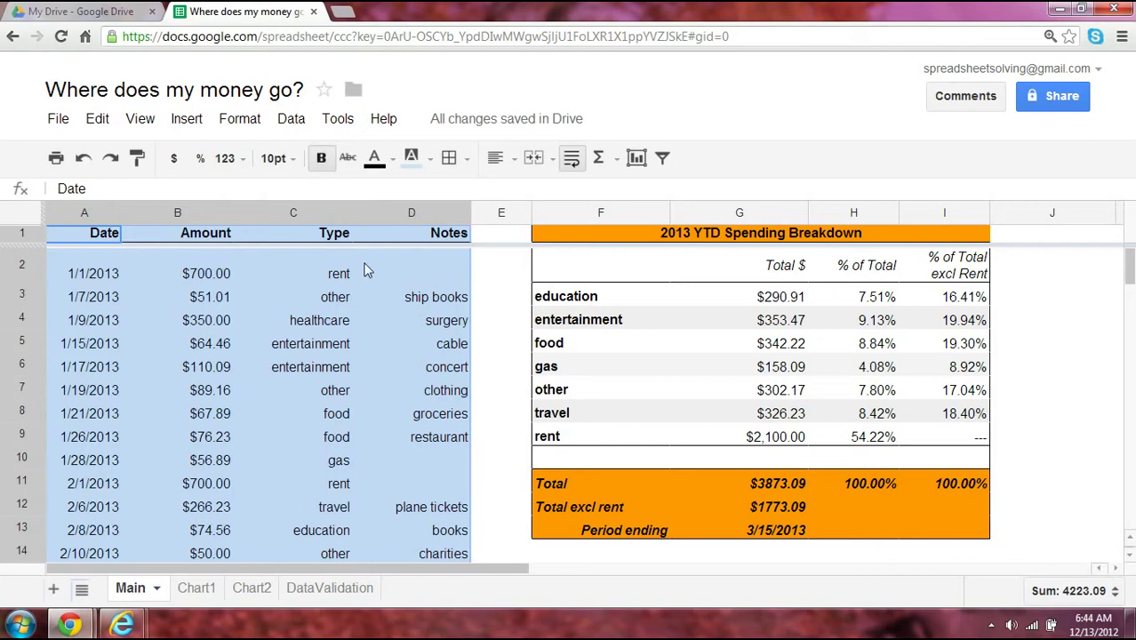
left_click(111, 281)
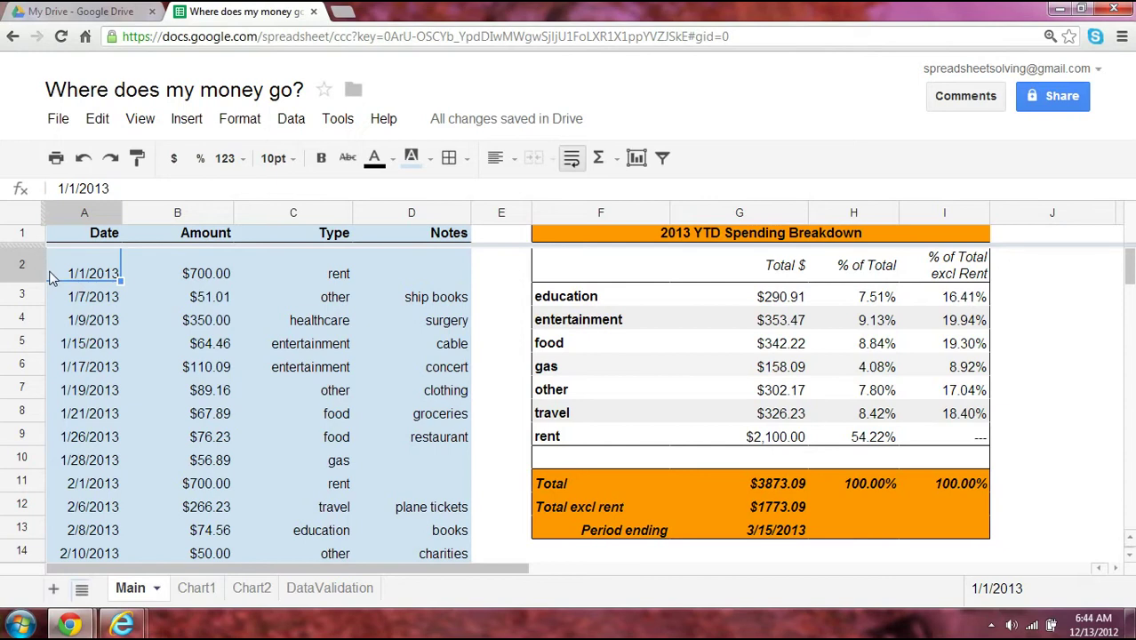
Step: Check the first expense's $700 amount and its Type dropdown, leaving it as rent
left_click(197, 274)
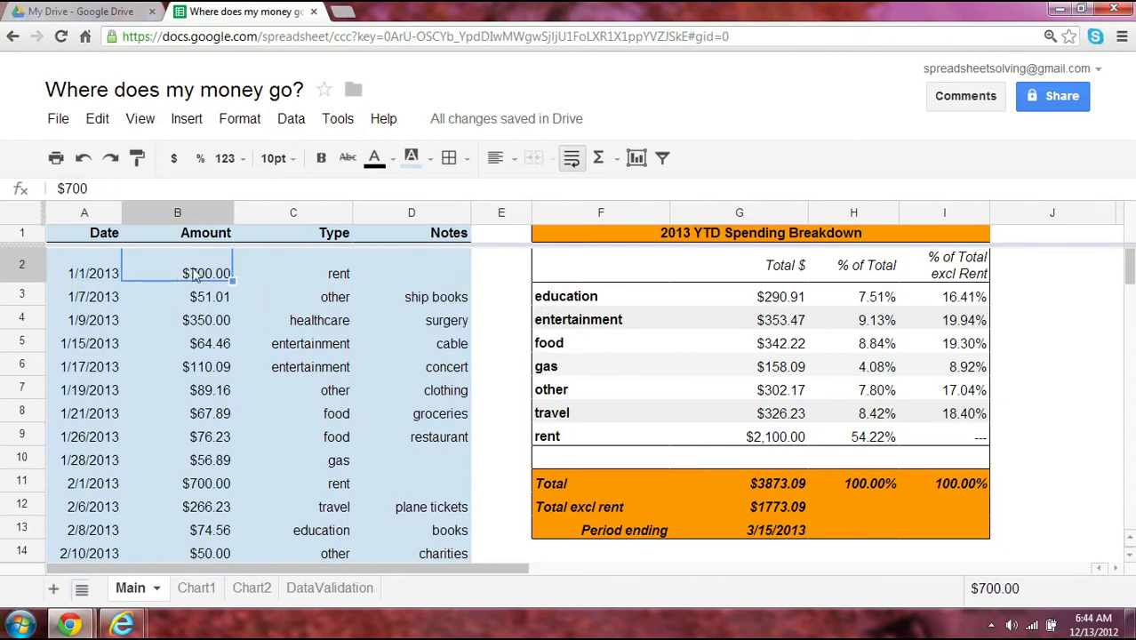
left_click(89, 274)
left_click(186, 268)
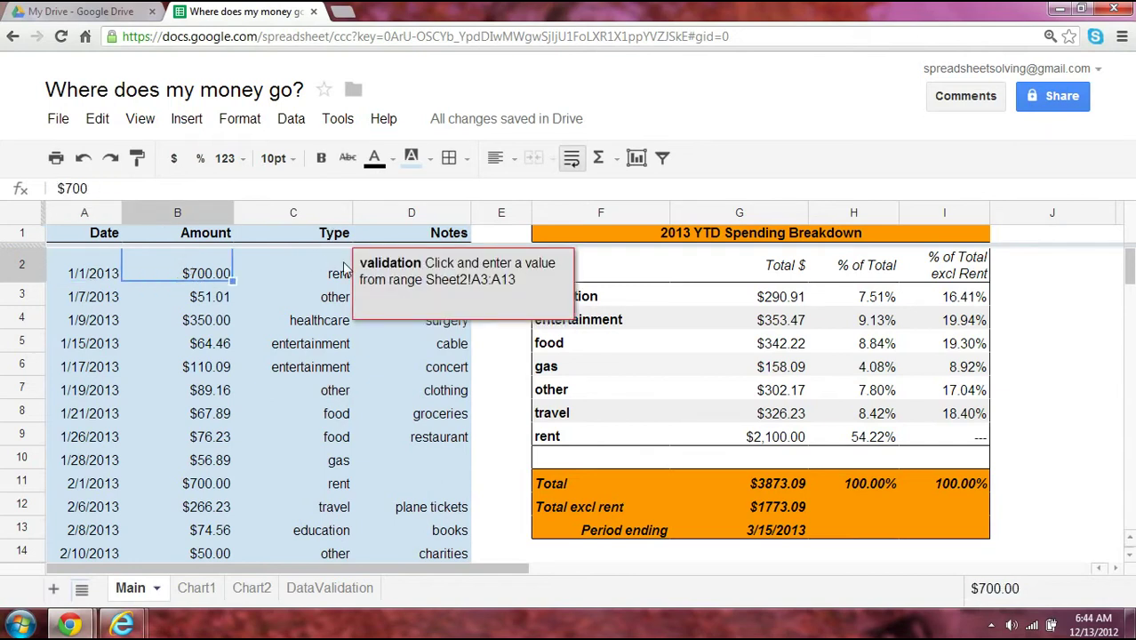
left_click(351, 266)
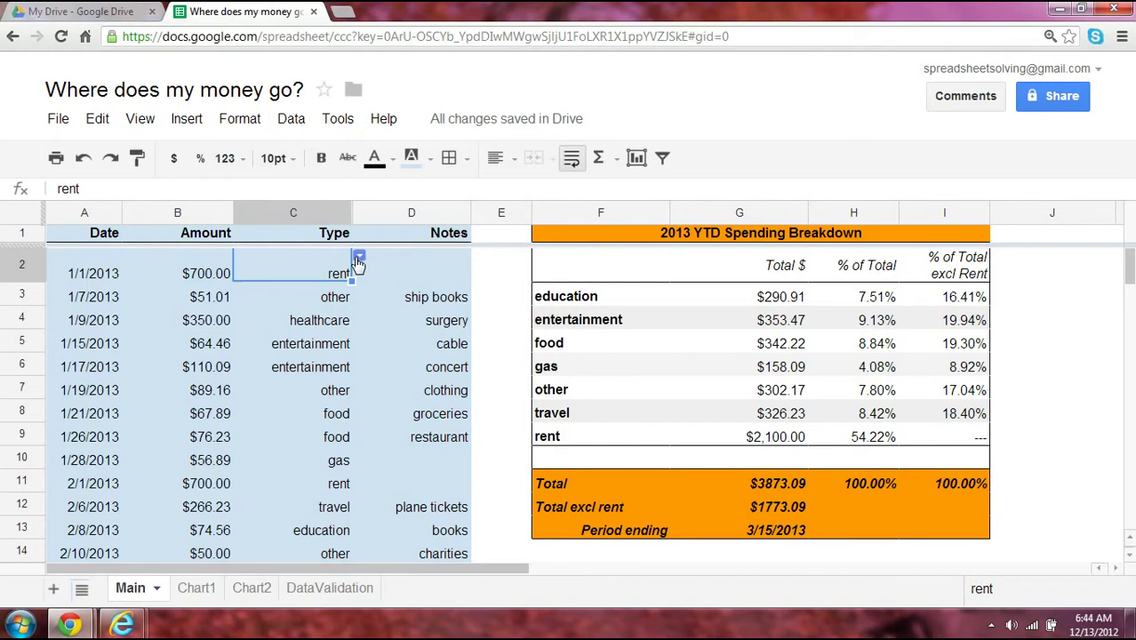
left_click(358, 259)
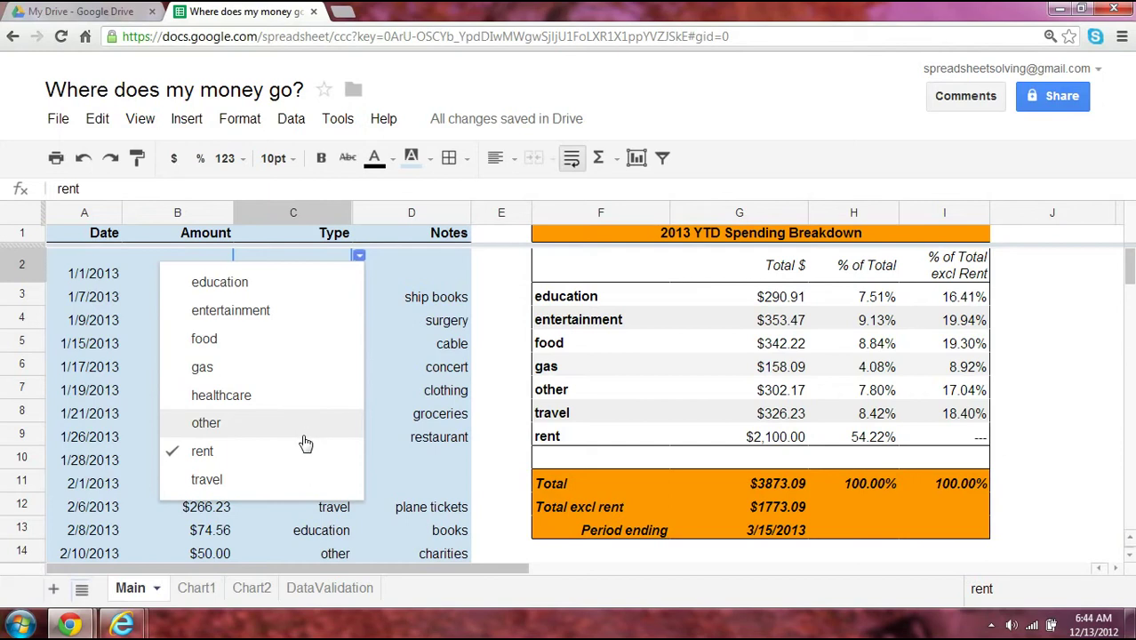
left_click(423, 376)
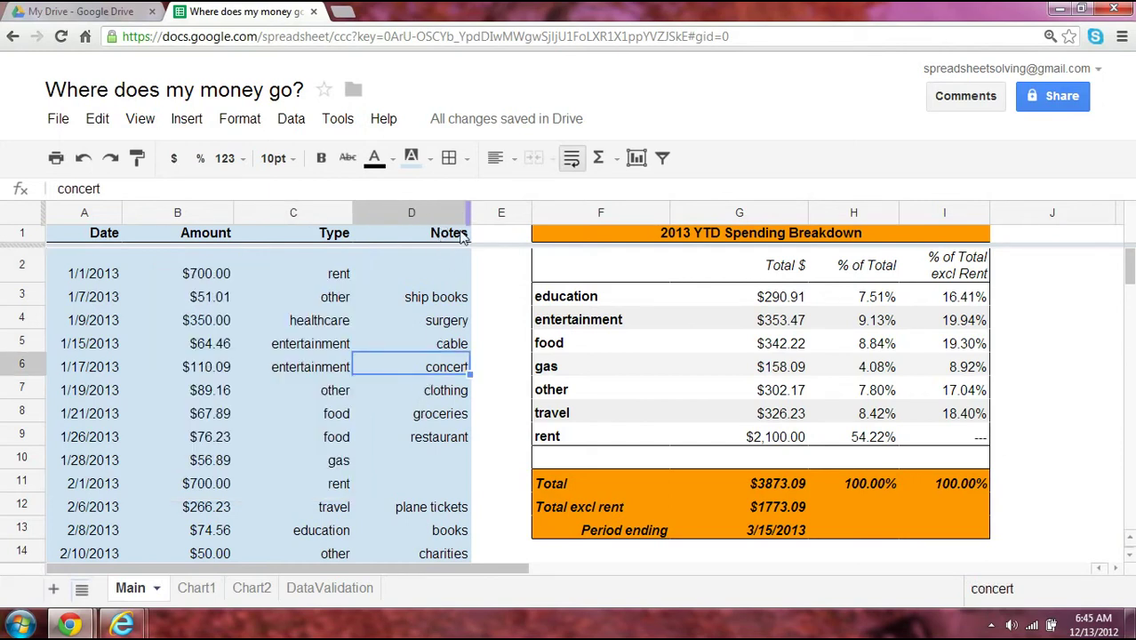
Step: Review the surgery note, the 1/9/2013 date, and the Period ending formula in G13
left_click(423, 216)
left_click(427, 320)
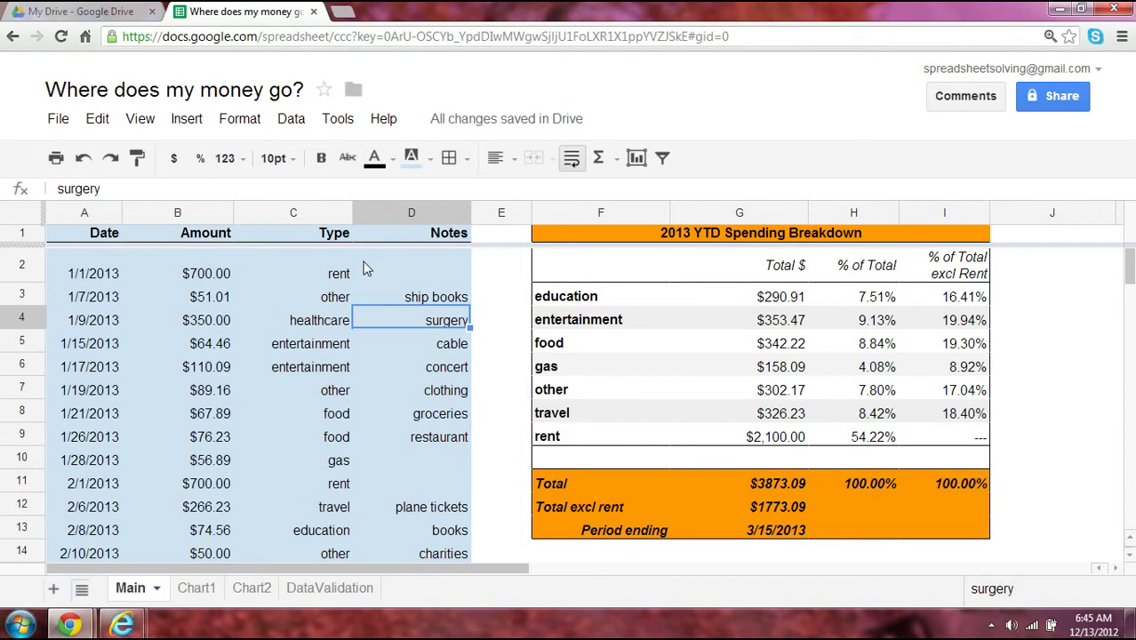
left_click(89, 317)
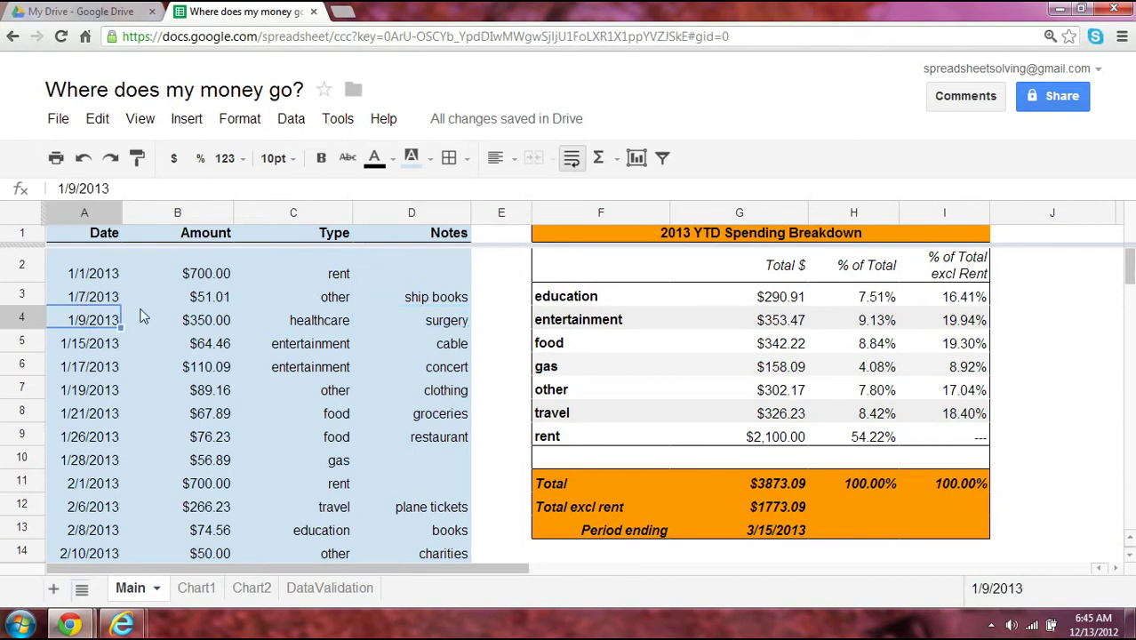
scroll(142, 328, "down", 4)
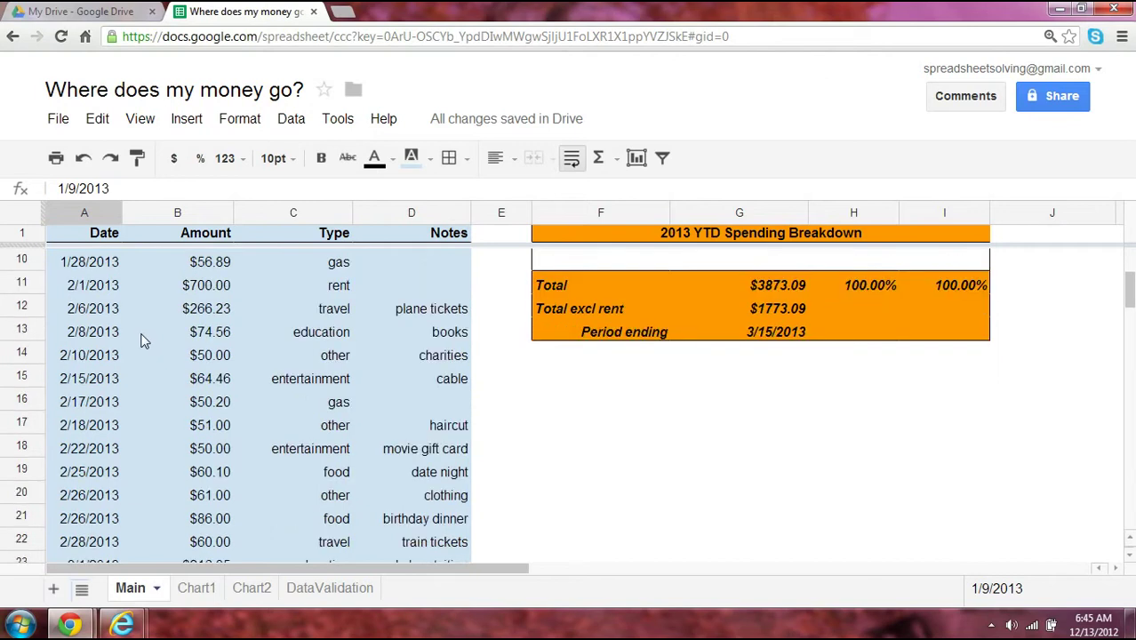
scroll(144, 341, "down", 1)
scroll(144, 344, "down", 1)
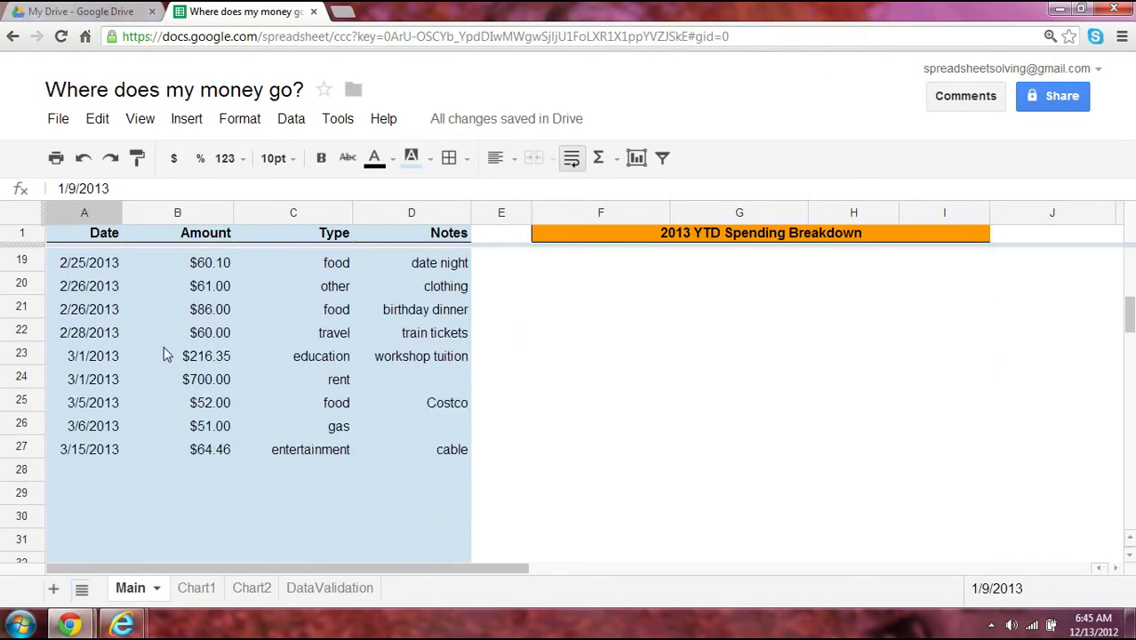
scroll(164, 347, "up", 6)
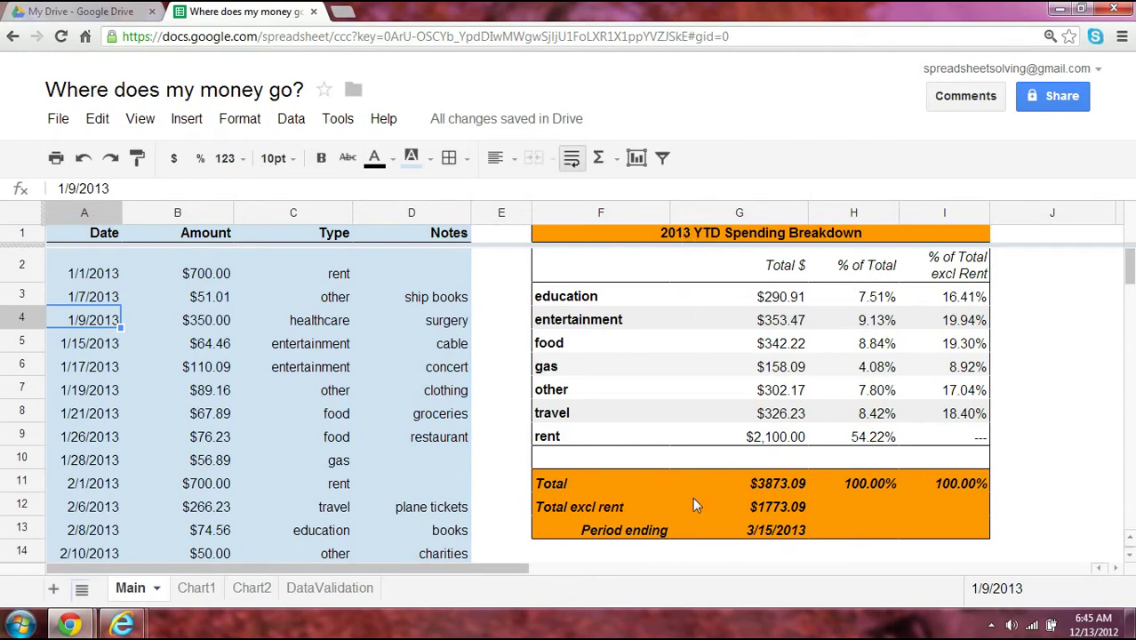
left_click(769, 531)
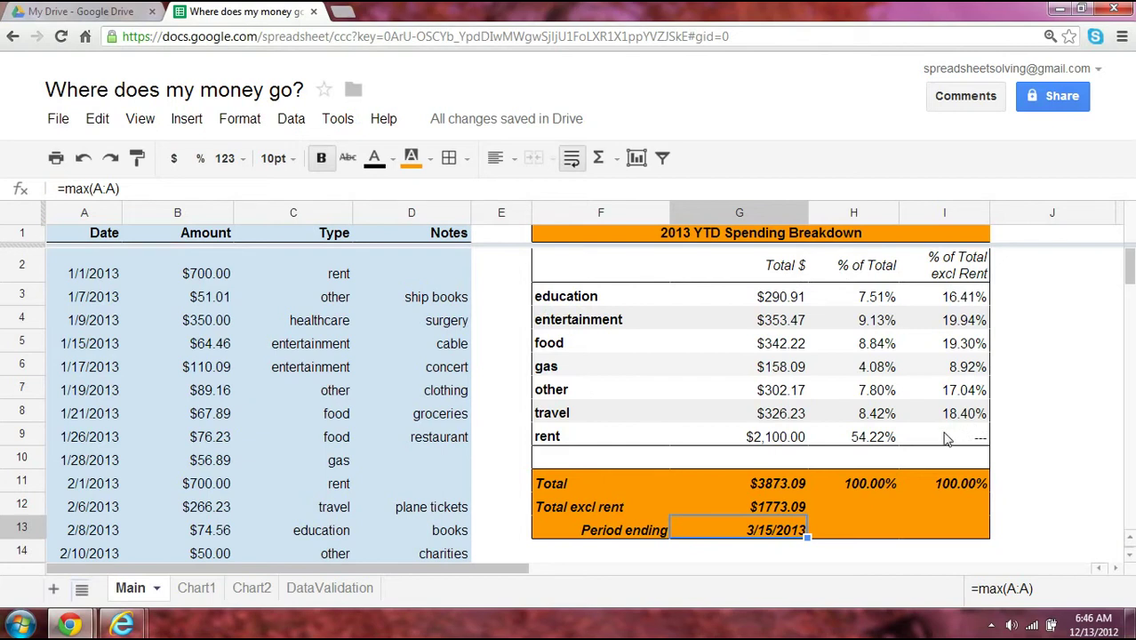
left_click(975, 510)
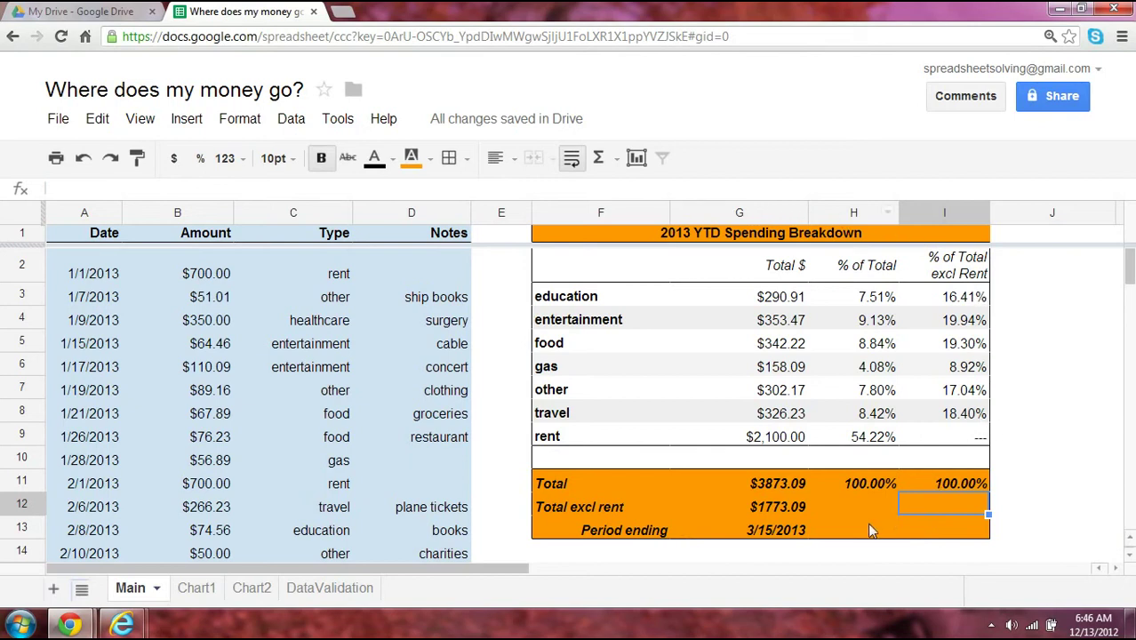
Step: View the Chart1 spending pie and Chart2 excluding-rent pie, then return to Main
left_click(197, 588)
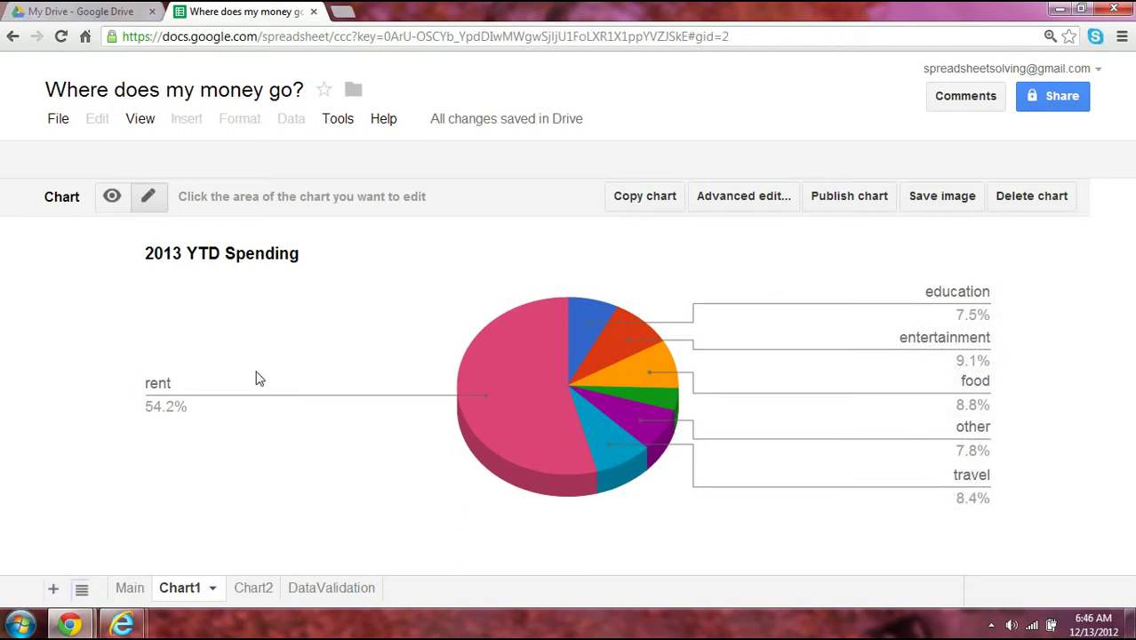
left_click(258, 587)
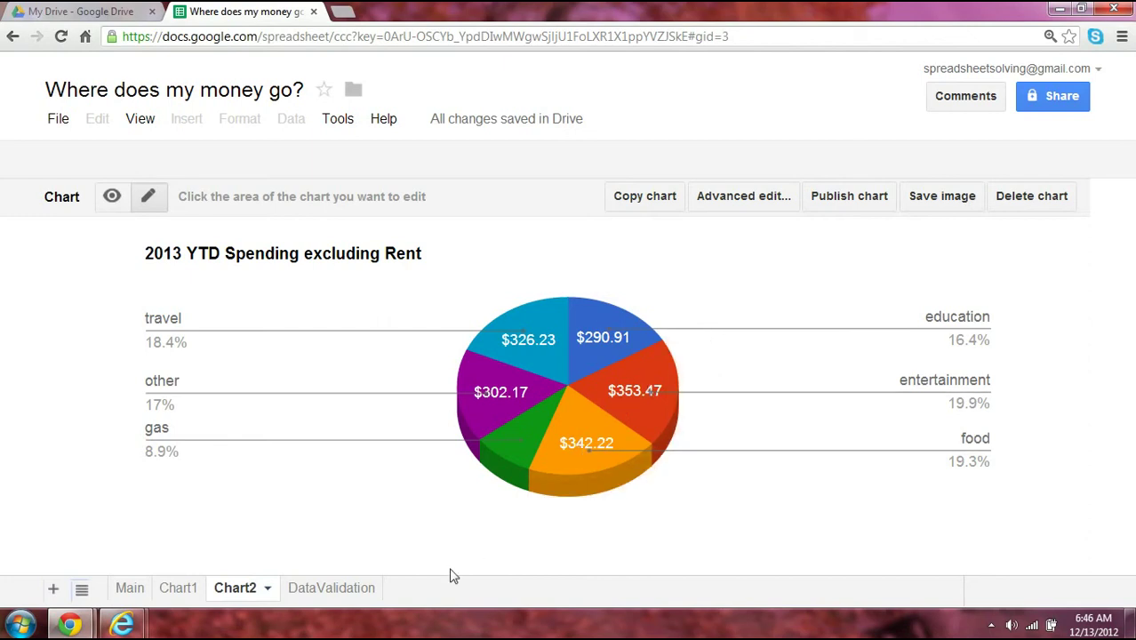
left_click(131, 589)
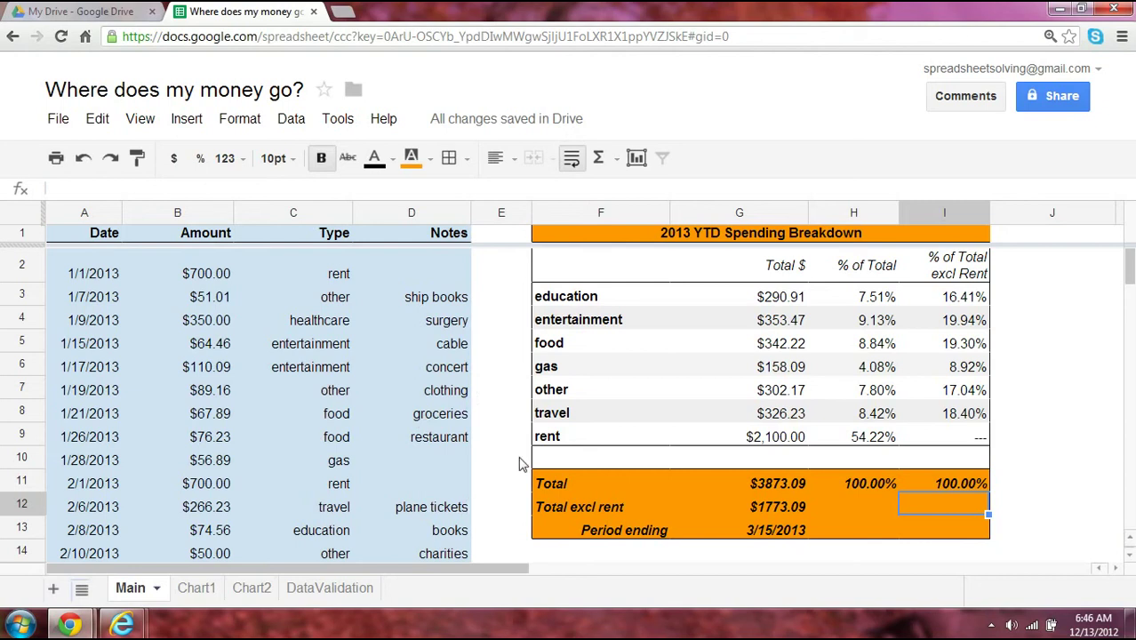
left_click(565, 302)
left_click(567, 322)
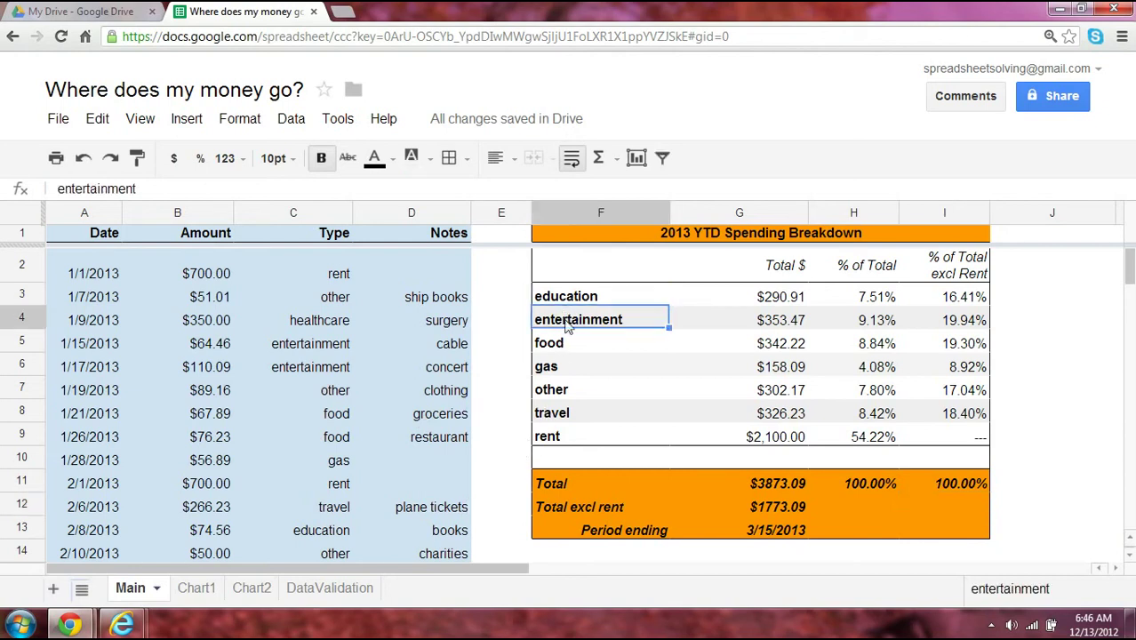
left_click(568, 303)
left_click(571, 321)
left_click(568, 349)
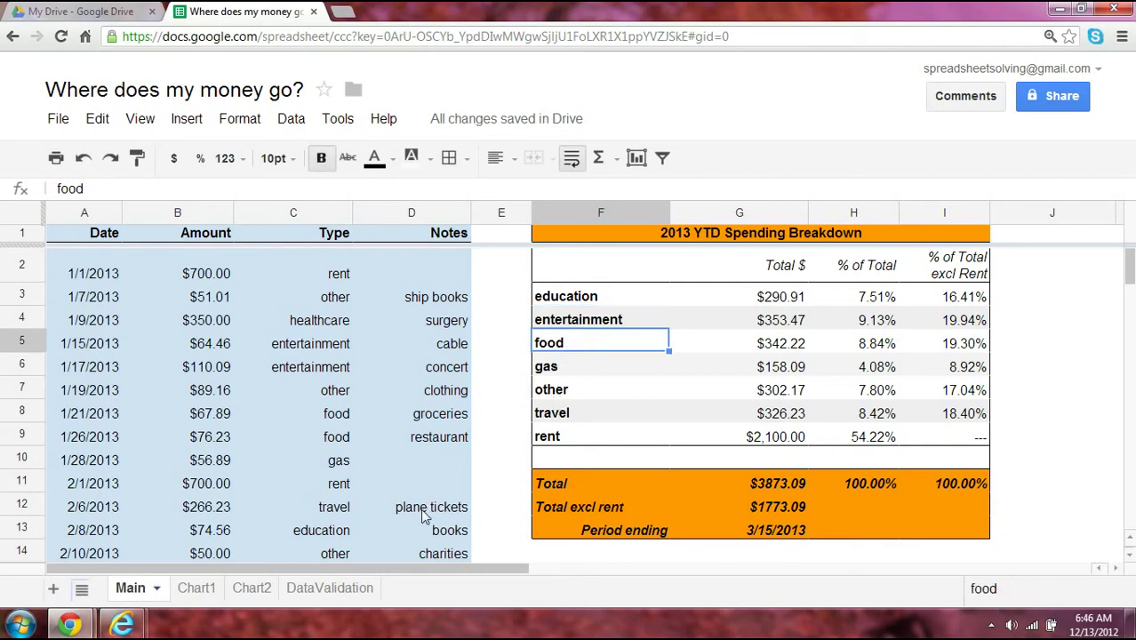
left_click(360, 590)
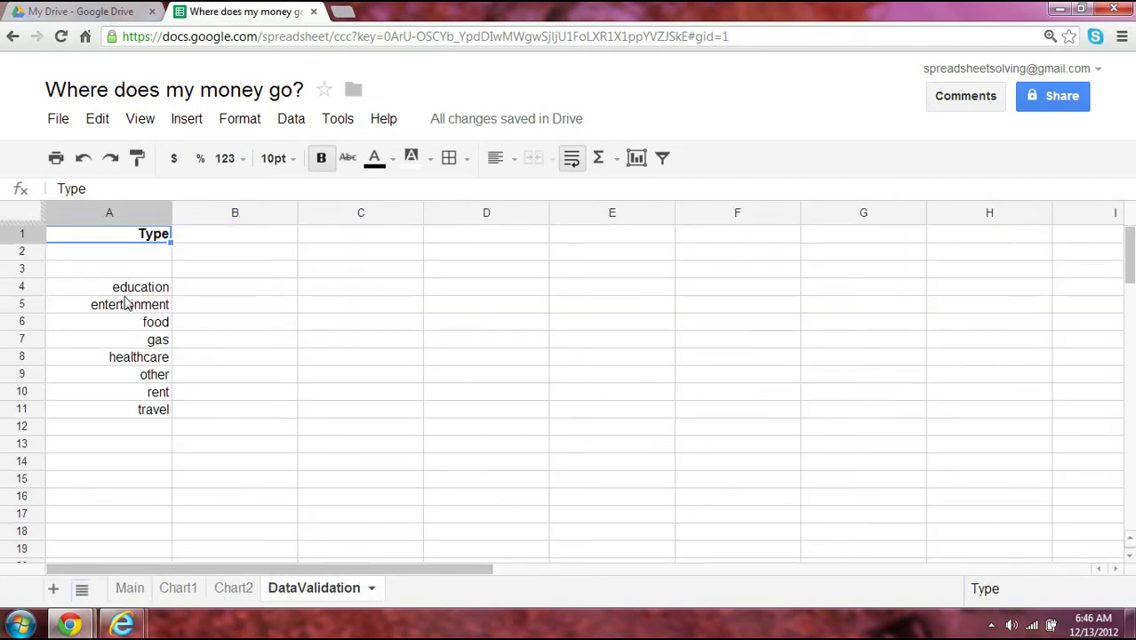
left_click_drag(129, 288, 155, 420)
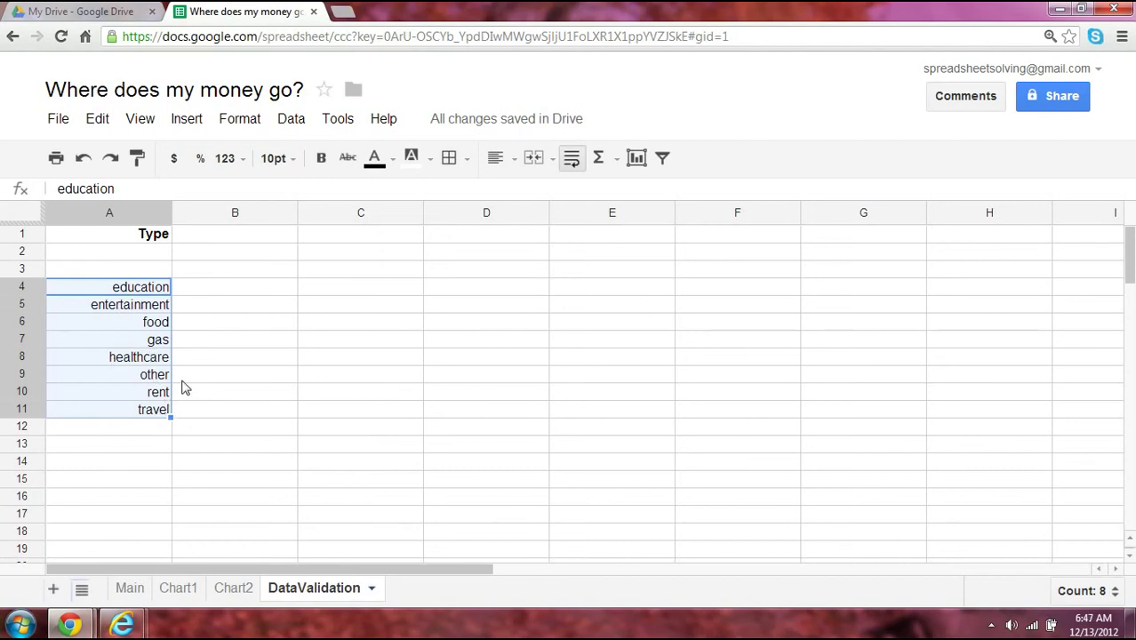
left_click(135, 588)
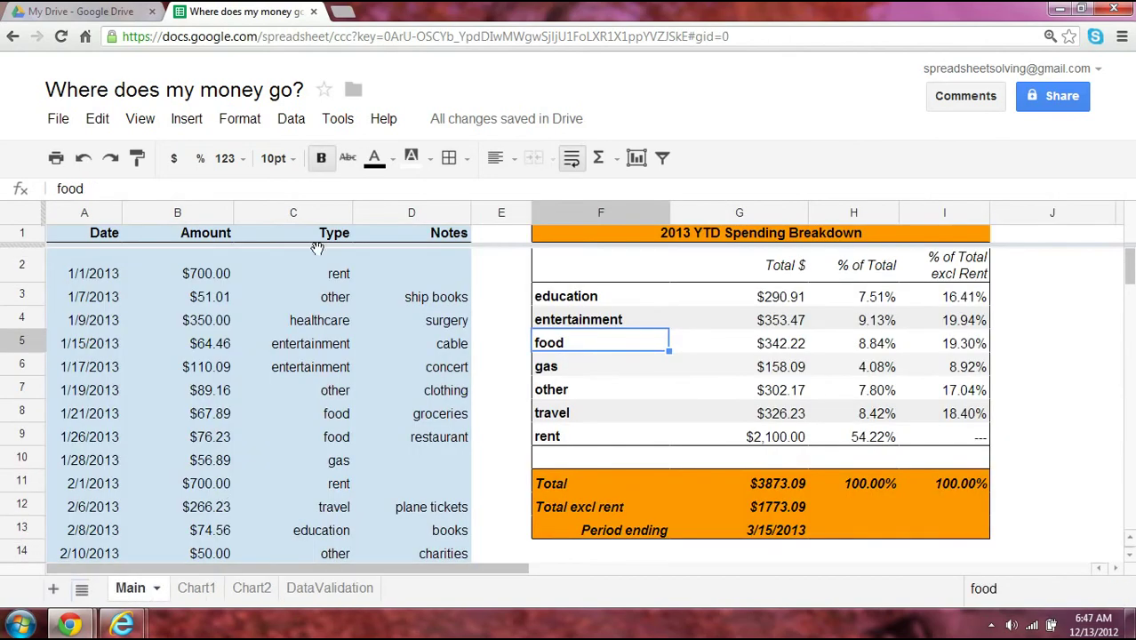
left_click(355, 256)
left_click(359, 256)
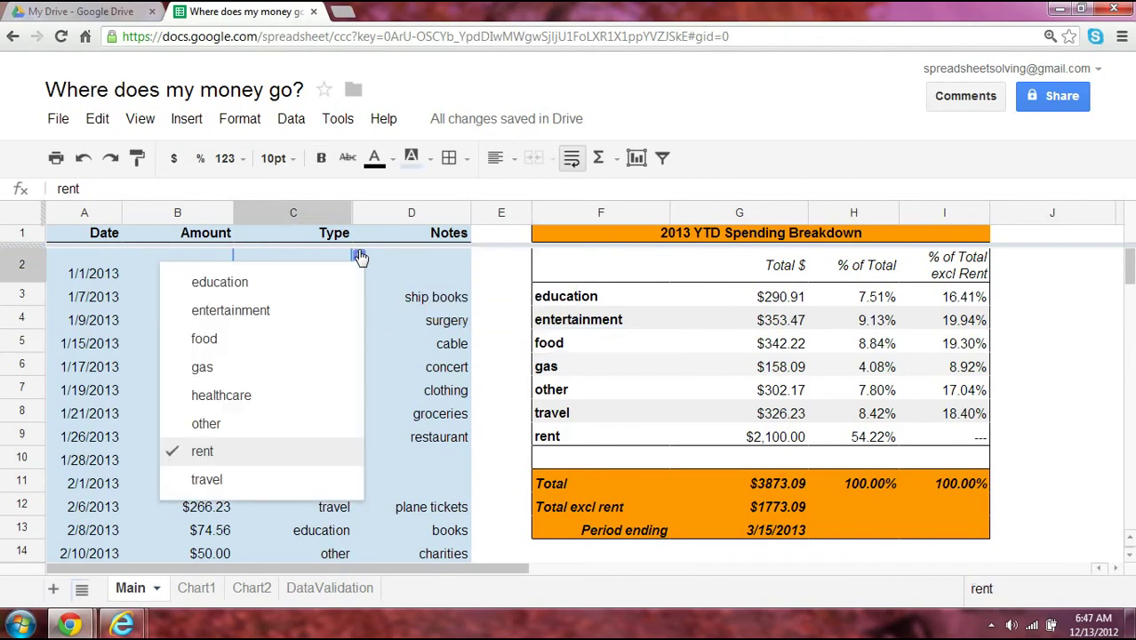
left_click(516, 320)
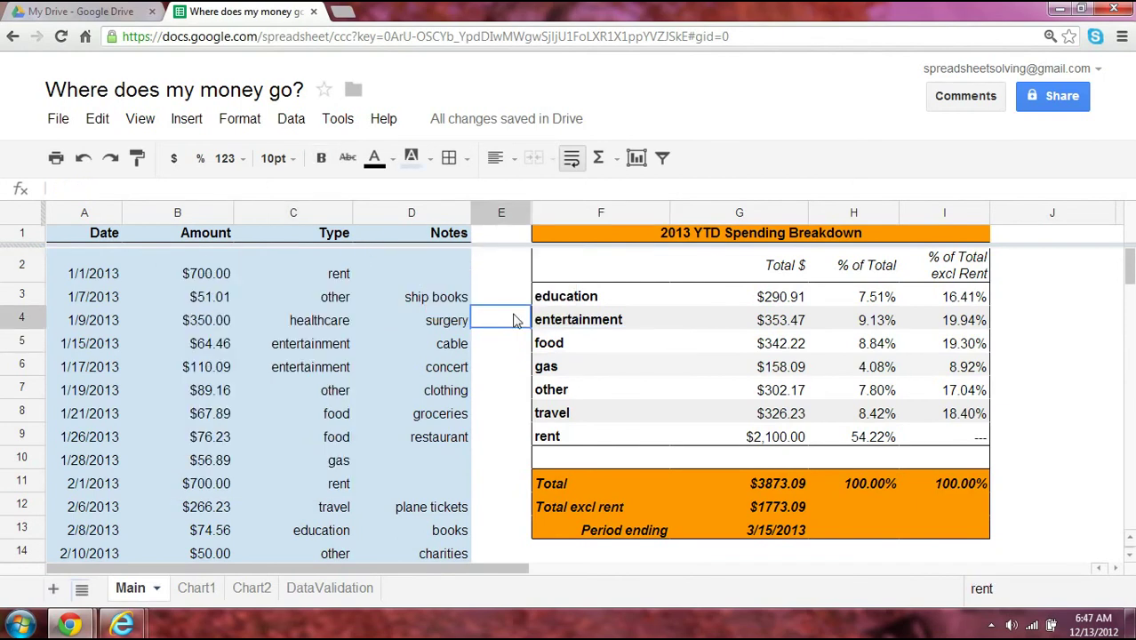
left_click(566, 297)
left_click_drag(569, 320, 570, 437)
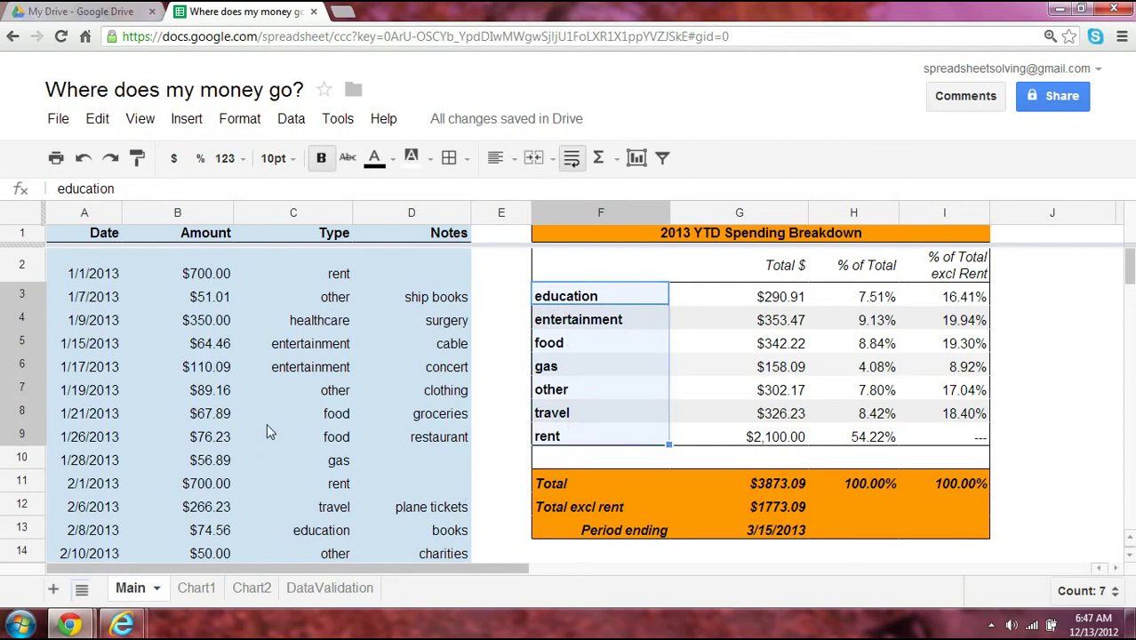
mouse_move(268, 432)
left_click(478, 348)
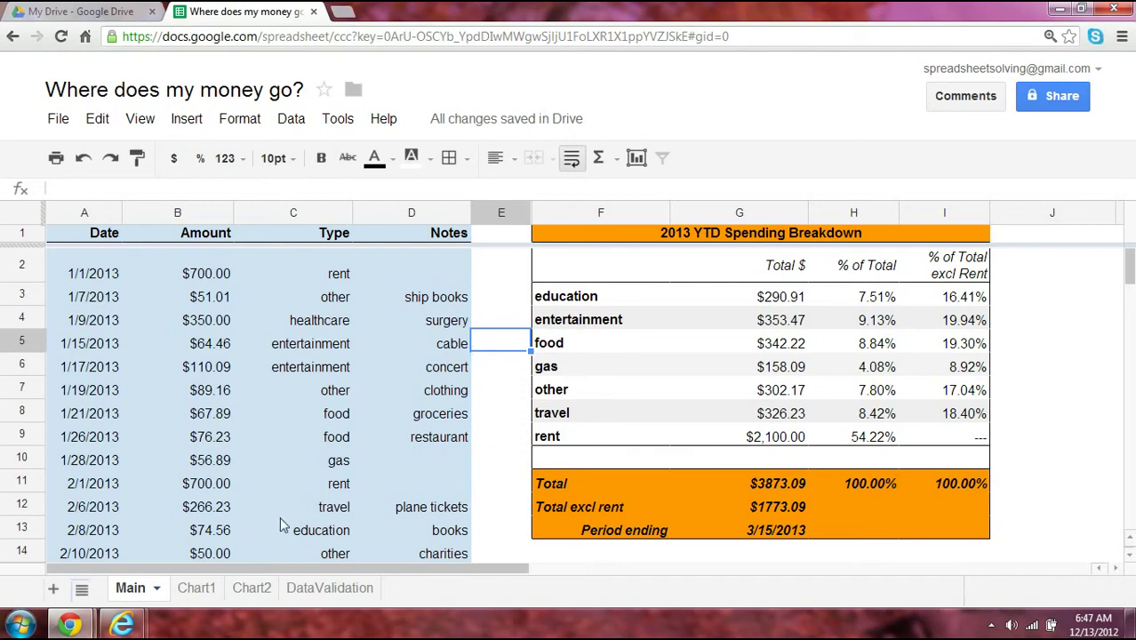
left_click(194, 588)
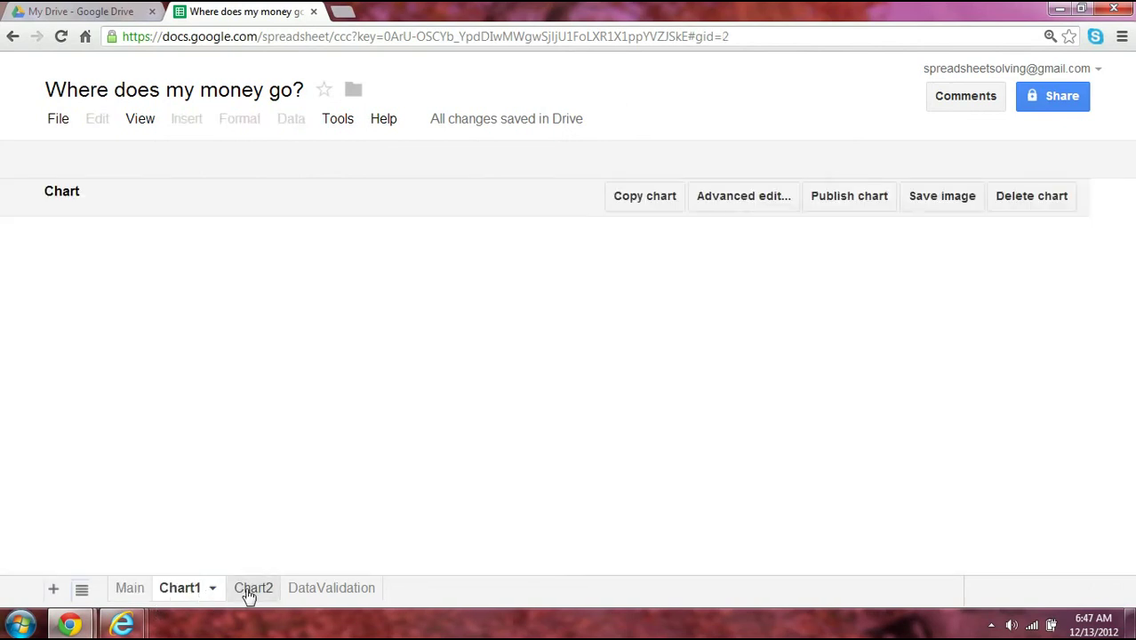
left_click(249, 590)
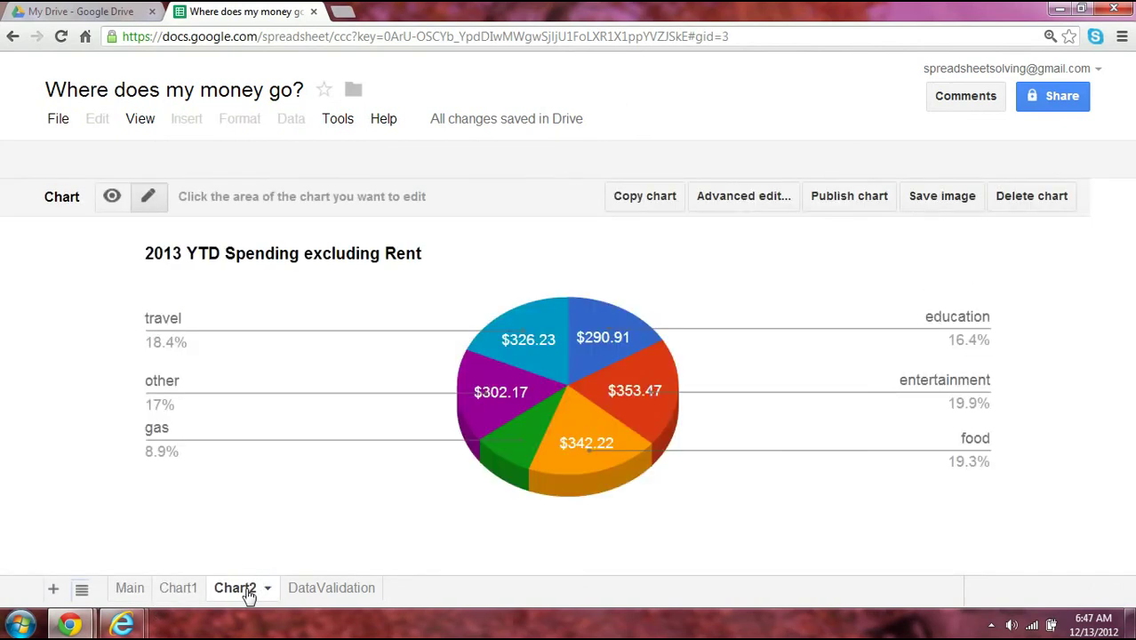
left_click(131, 591)
left_click(517, 236)
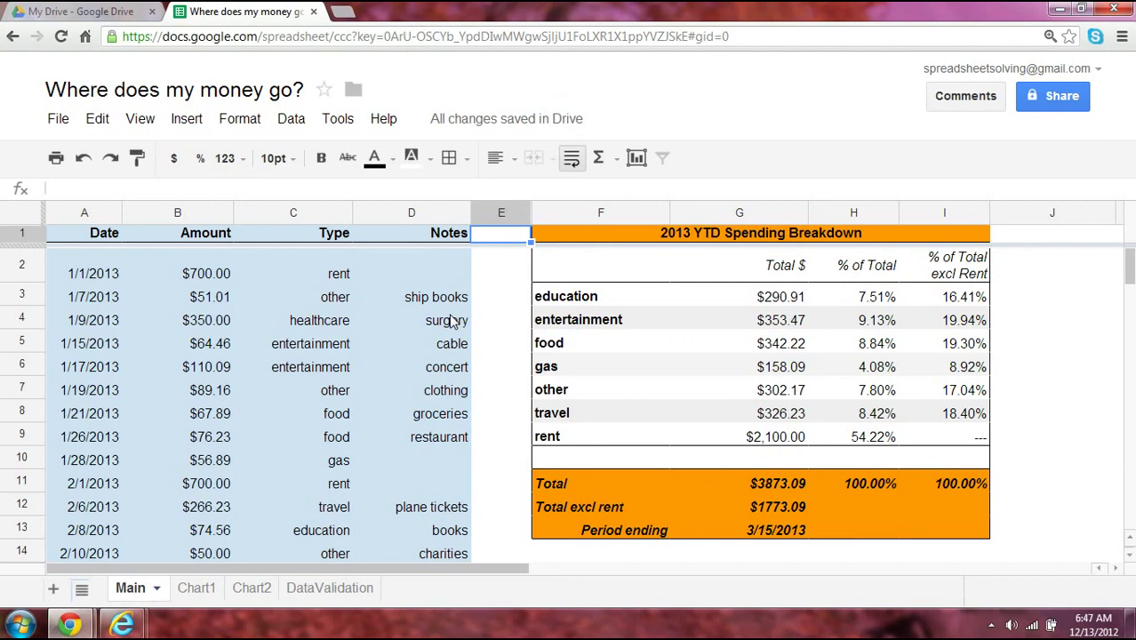
mouse_move(338, 271)
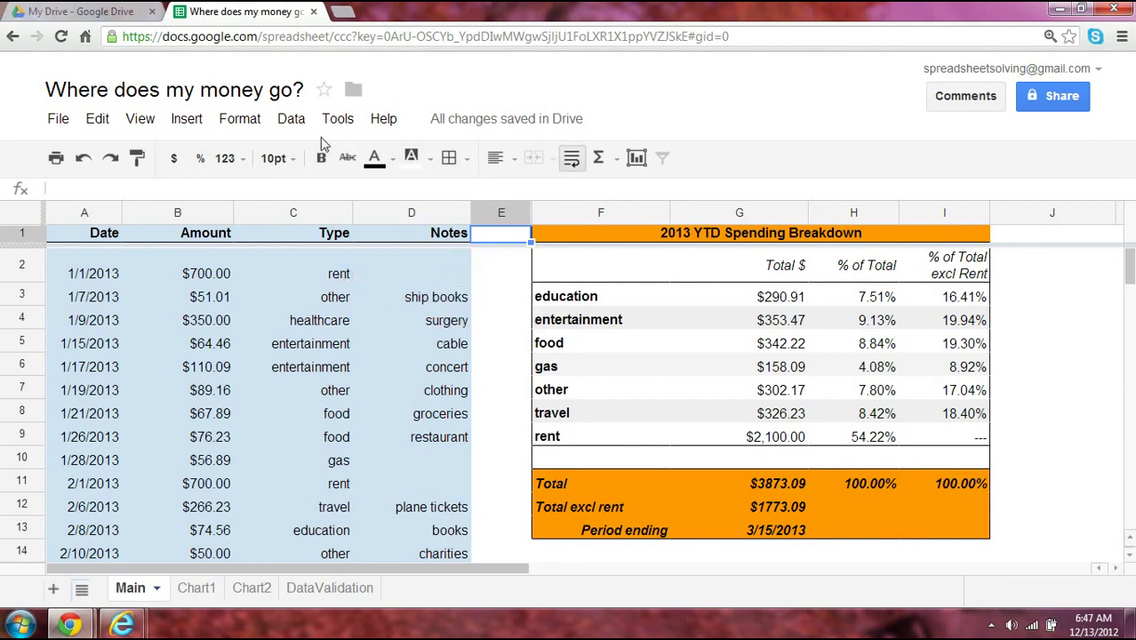